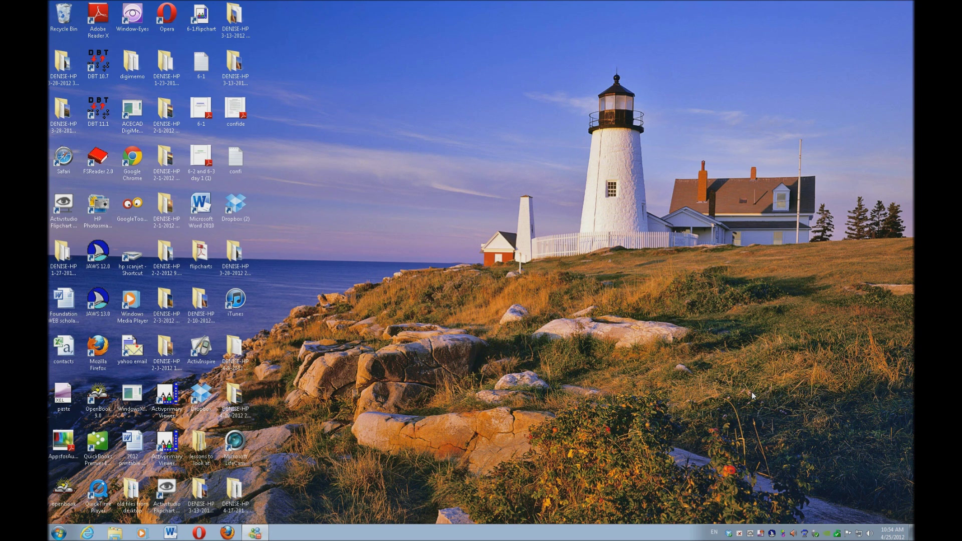
Step: Search the Start menu for 'cal' and open the Calculator shortcut's Properties
key("super")
type("cal")
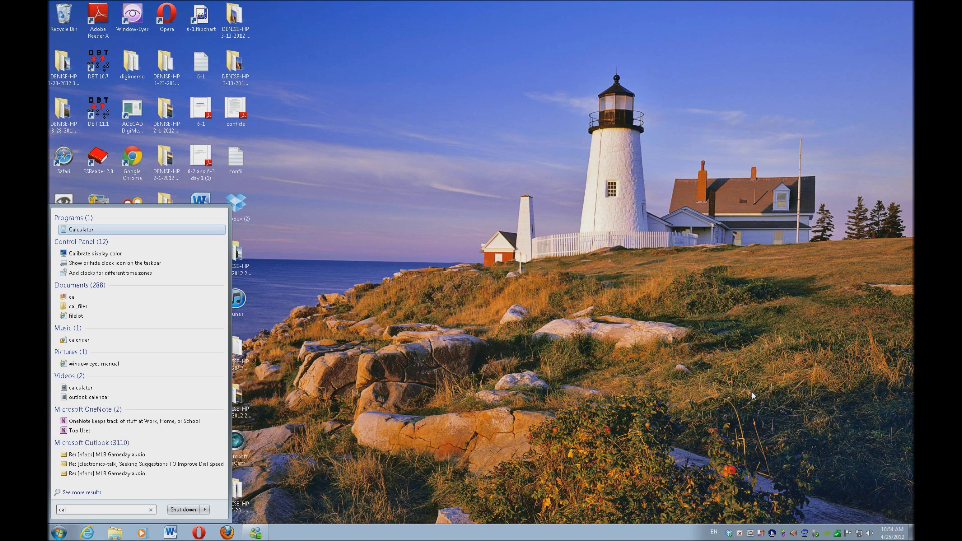
key("shift+F10")
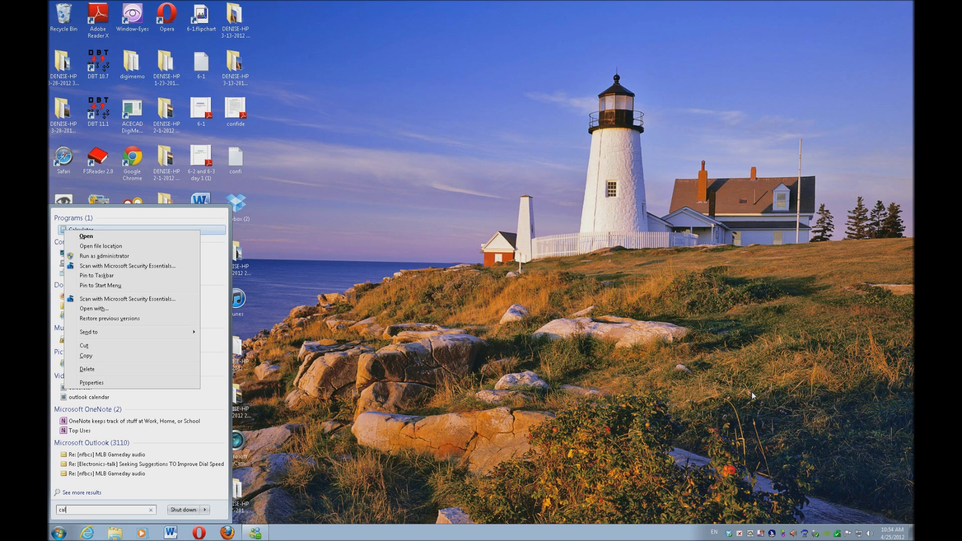
key("Up")
key("Return")
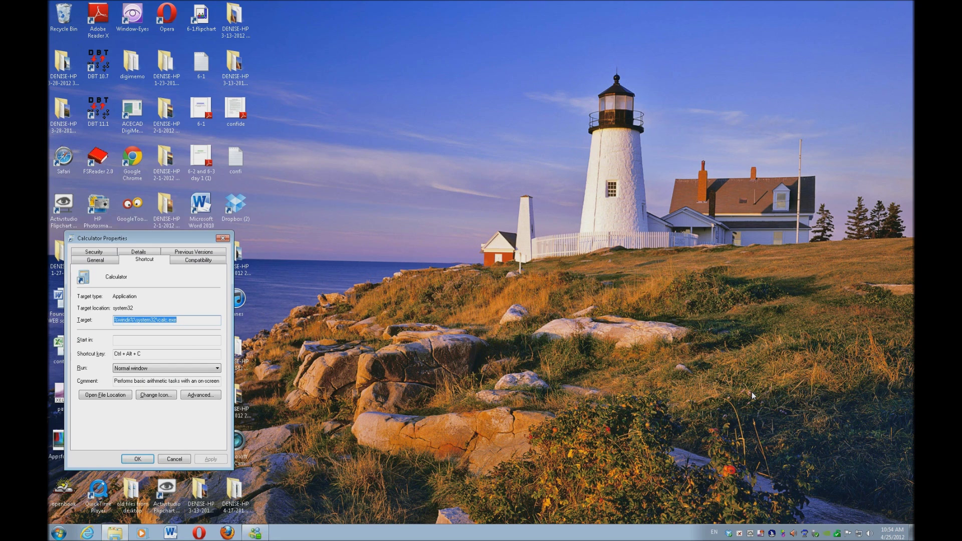
Step: Re-enter Ctrl+Alt+C as the Calculator shortcut key and close the properties with OK
key("Tab")
key("Tab")
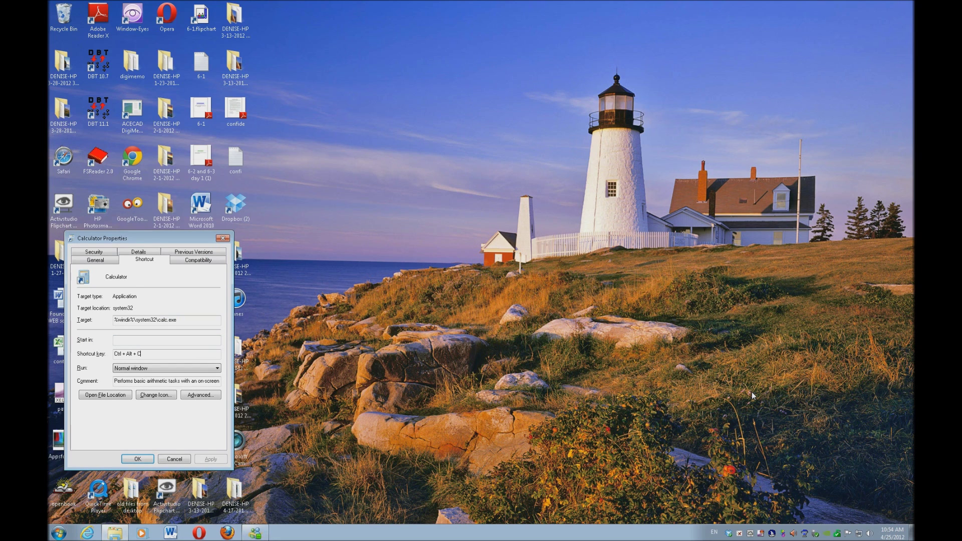
key("BackSpace")
key("ctrl+alt+c")
key("Return")
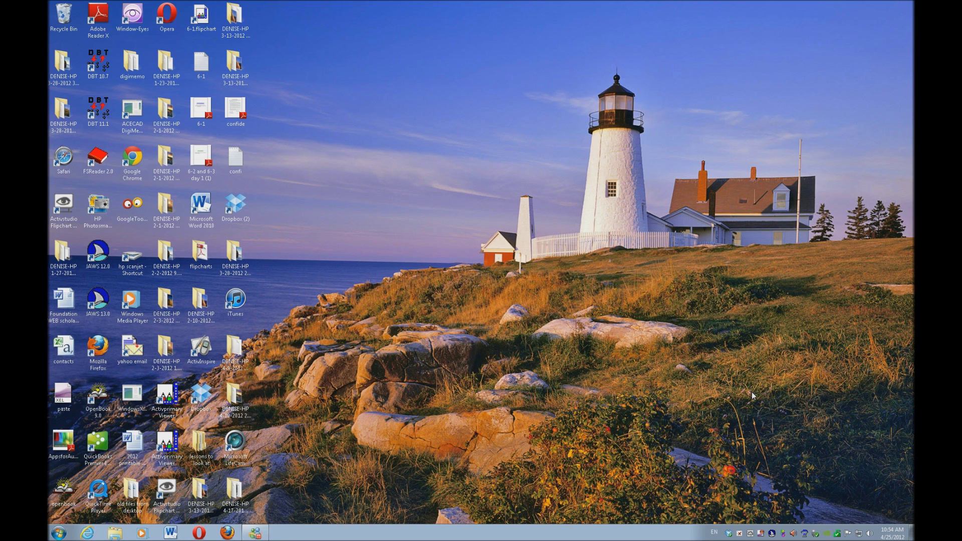
Step: Launch Calculator with Ctrl+Alt+C and switch it to Scientific view
key("ctrl+alt+c")
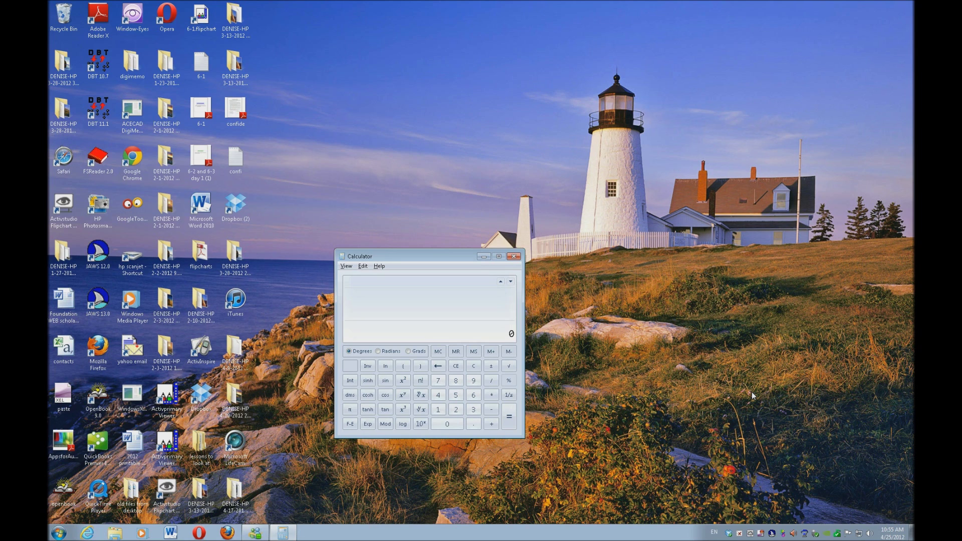
key("alt+v")
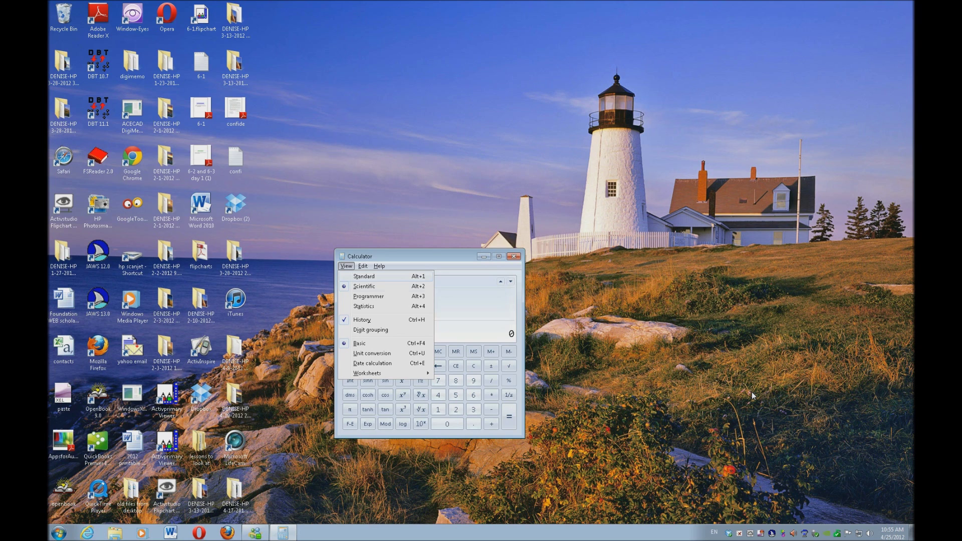
key("Down")
key("Down")
key("Down")
key("Escape")
key("Escape")
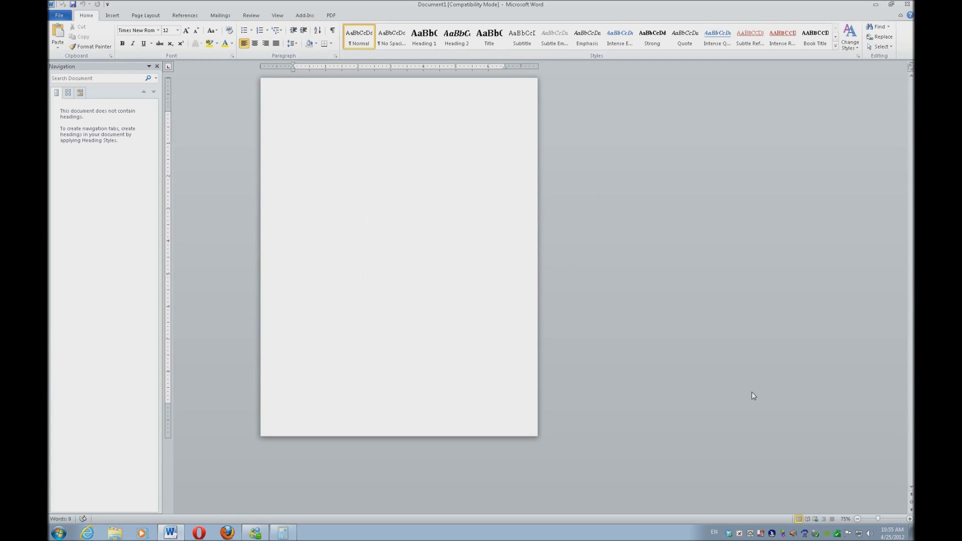
Step: Zoom the Word document to 200%
key("alt+w")
key("q")
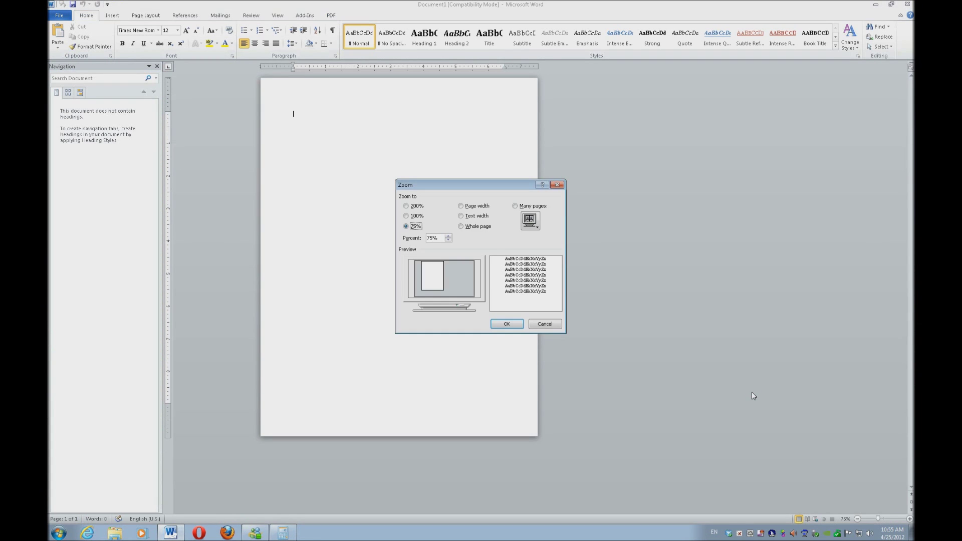
key("Return")
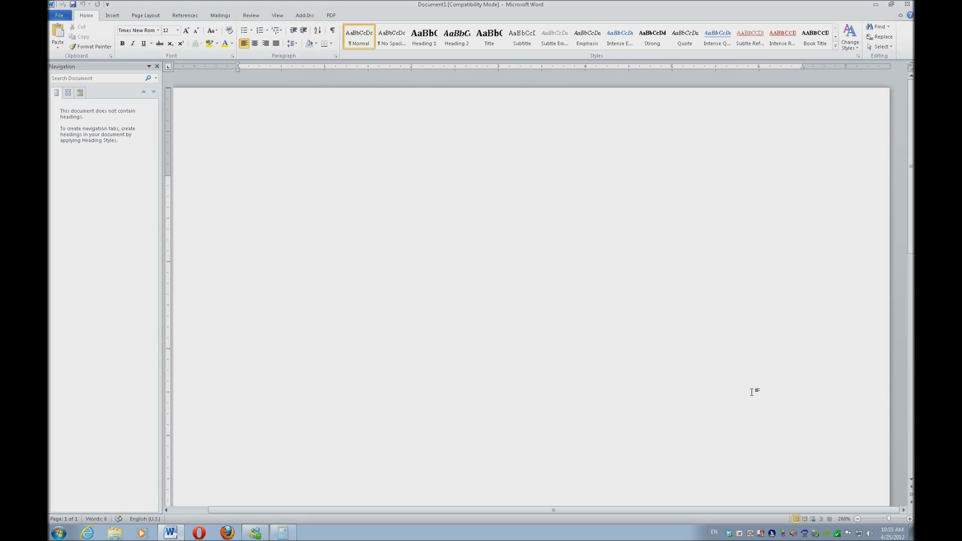
Step: Type 'Name', insert the date 4/25/2012 below it, and begin numbered item '1.'
type("Name")
key("Return")
key("alt+n")
key("d")
key("Return")
key("Return")
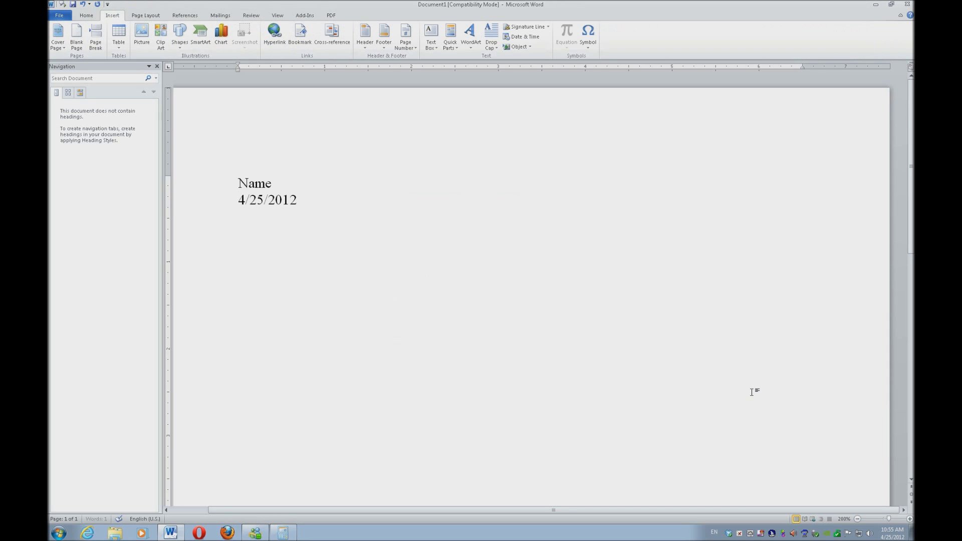
key("Return")
type("1.")
key("alt+Tab")
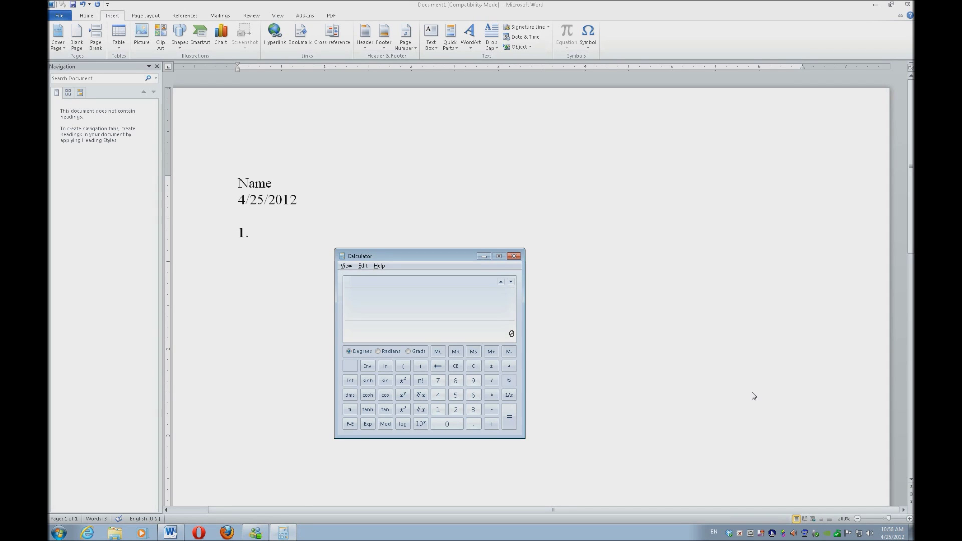
Step: Compute cos 8° (0.99026806874157031508377486734485) in Calculator and return to Word
type("8")
type("o")
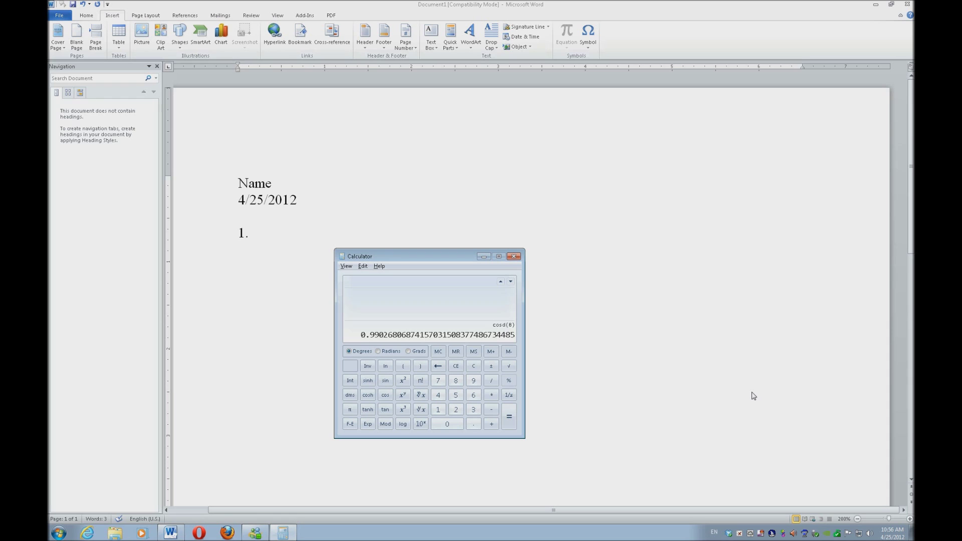
key("alt+Tab")
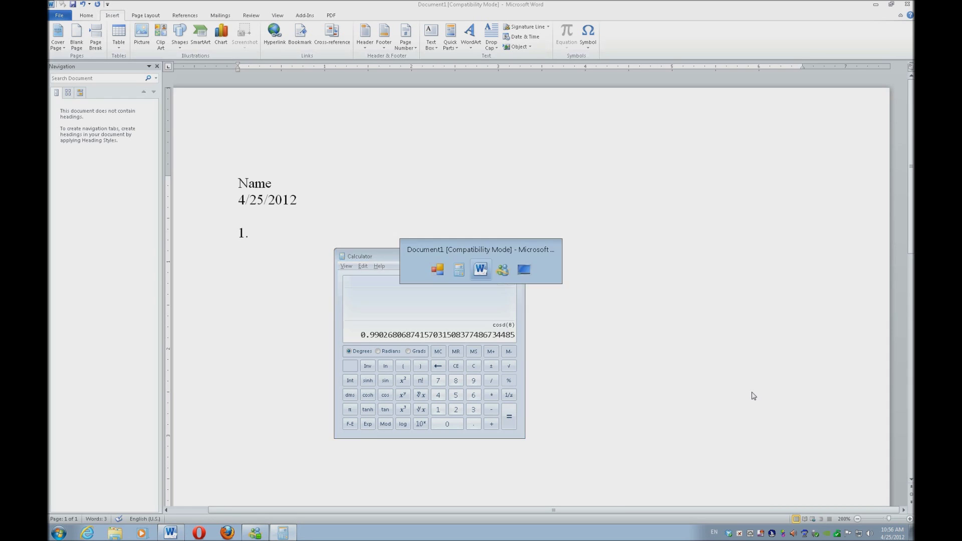
Step: Paste the cosine after '1.', trim it to 0.99, and add 'is the Cos of 8'
type("0.99026806874157031508377486734485")
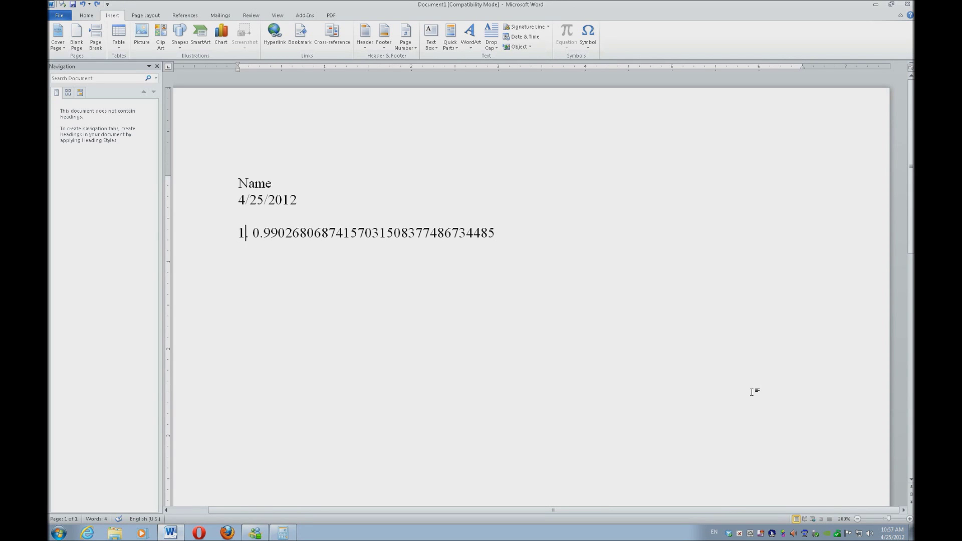
key("Right")
key("Right")
key("Right")
key("Right")
key("shift+End")
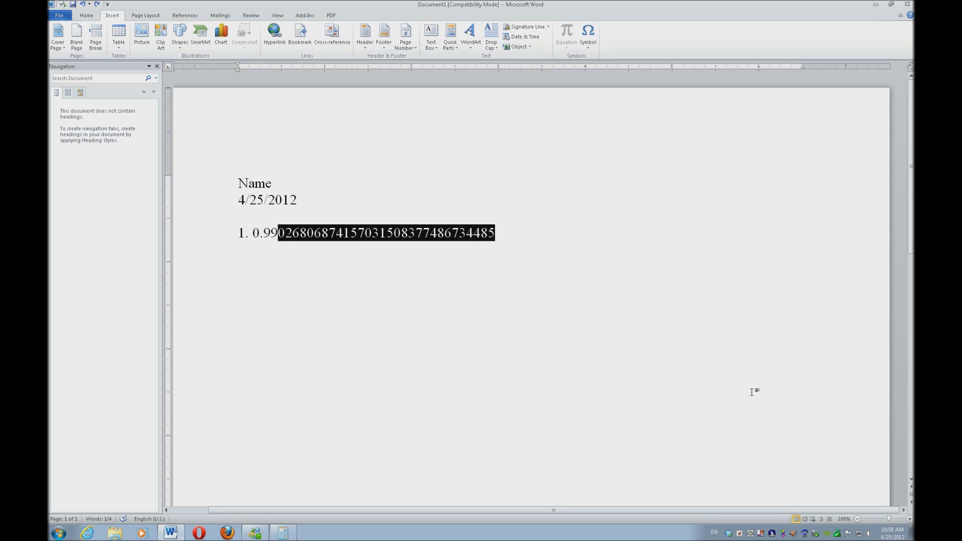
key("Delete")
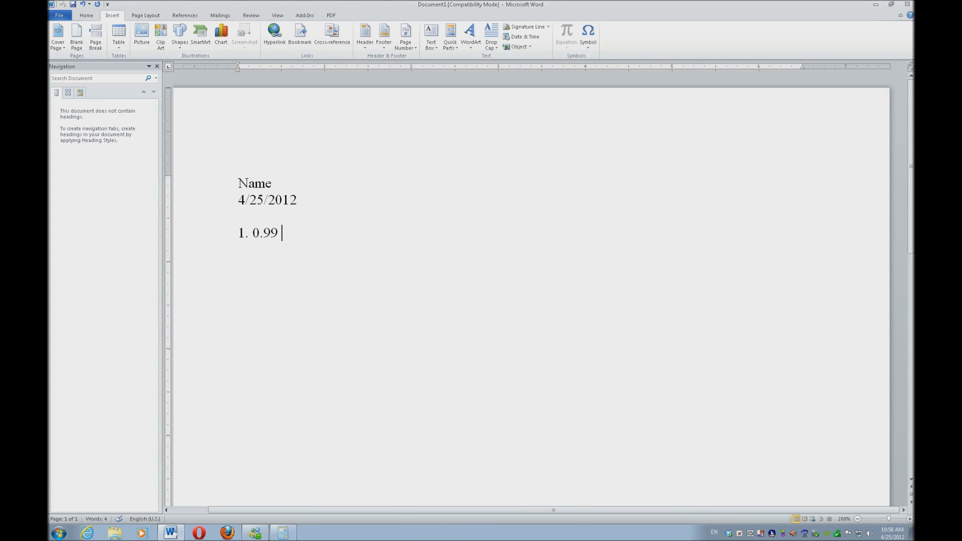
type("is the Cos of 8")
Step: Clear Calculator and compute sin 9° = 0.15643446504023086901010531946717
key("alt+Tab")
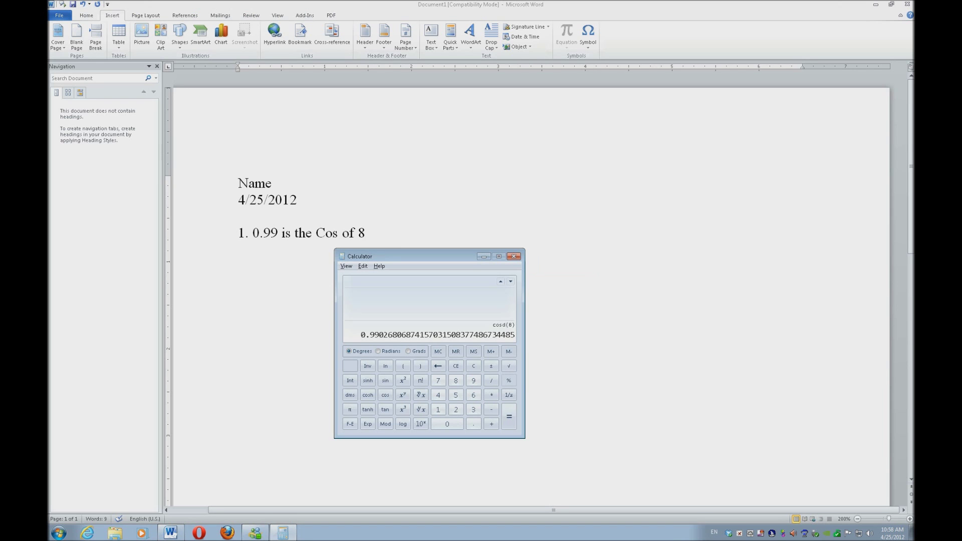
key("Escape")
key("9")
key("s")
key("Return")
key("Escape")
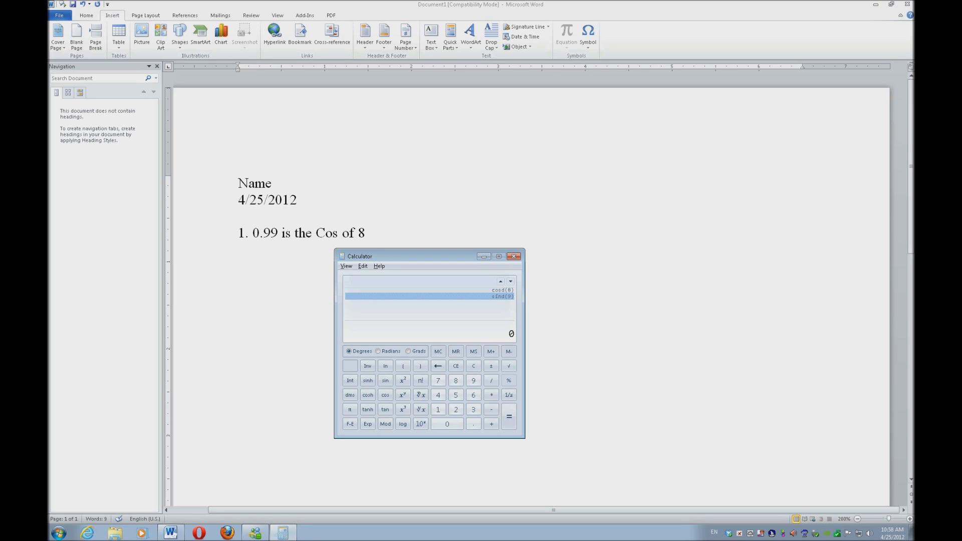
key("9")
key("s")
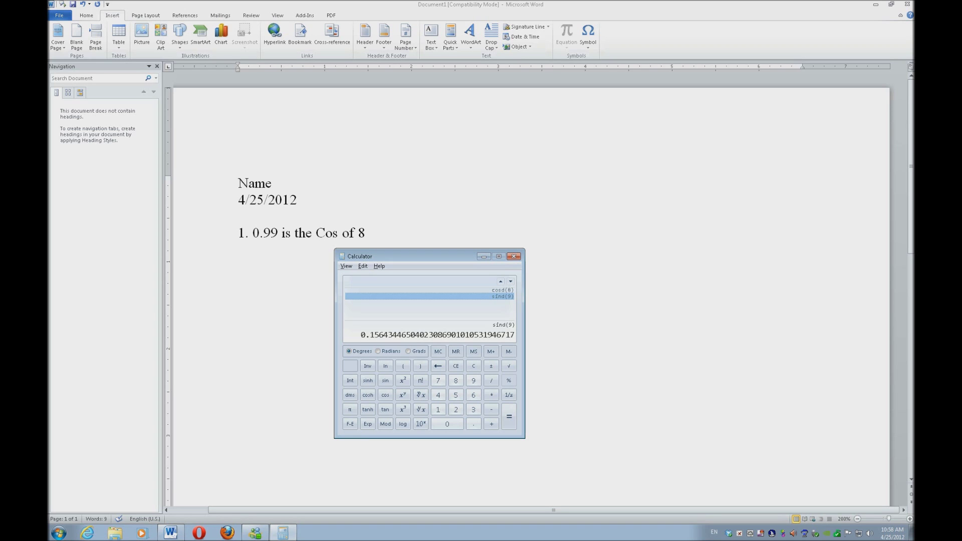
Step: Back in Word, start numbered item '2.' on a new line
key("alt+Tab")
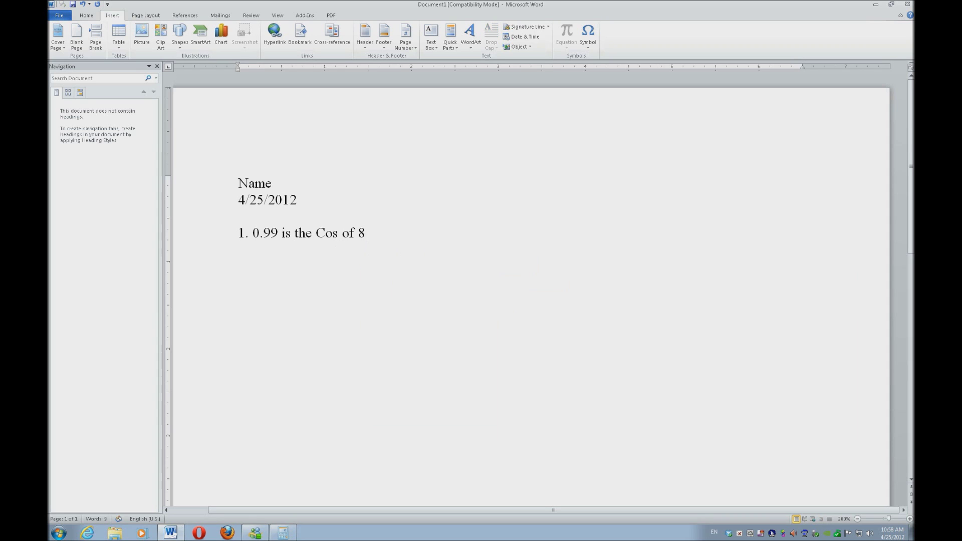
key("Return")
type("2.")
Step: Paste the sine result as item 2 and trim it to 0.15
type("0.15643446504023086901010531946717")
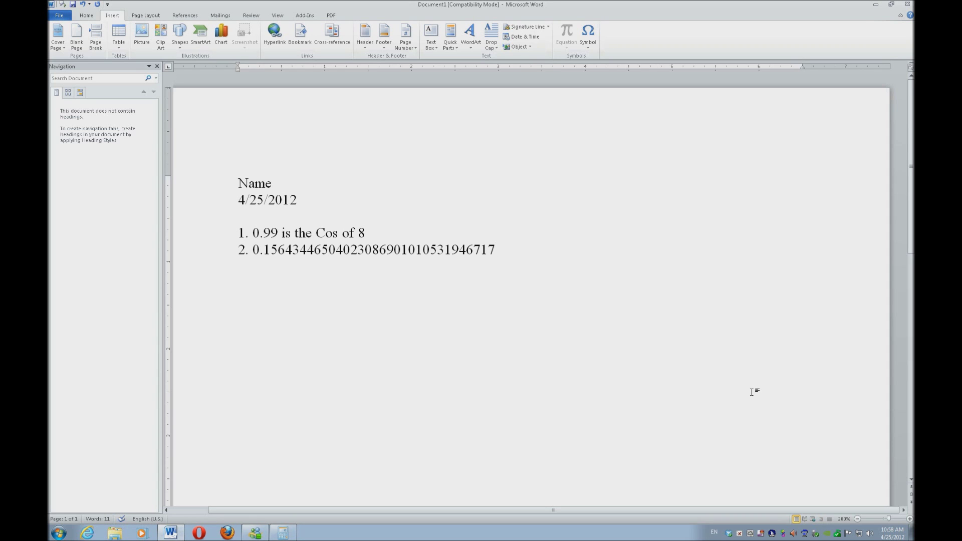
key("Home")
key("Right")
key("Right")
key("Right")
key("Right")
key("shift+End")
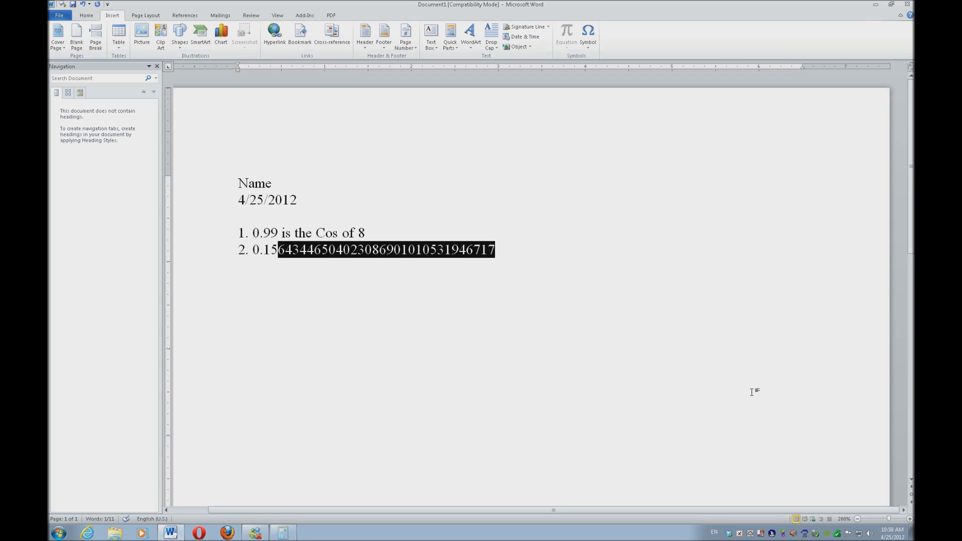
key("Delete")
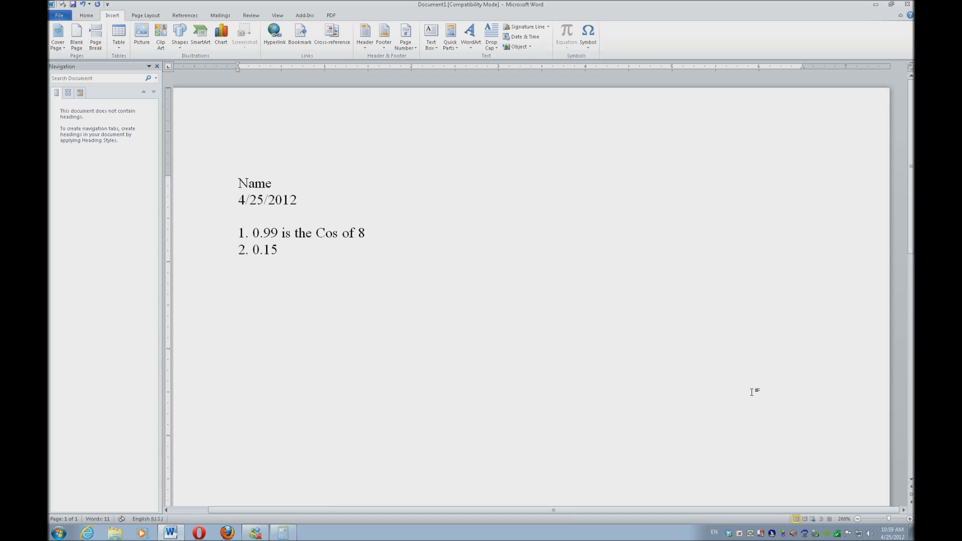
key("alt+Tab")
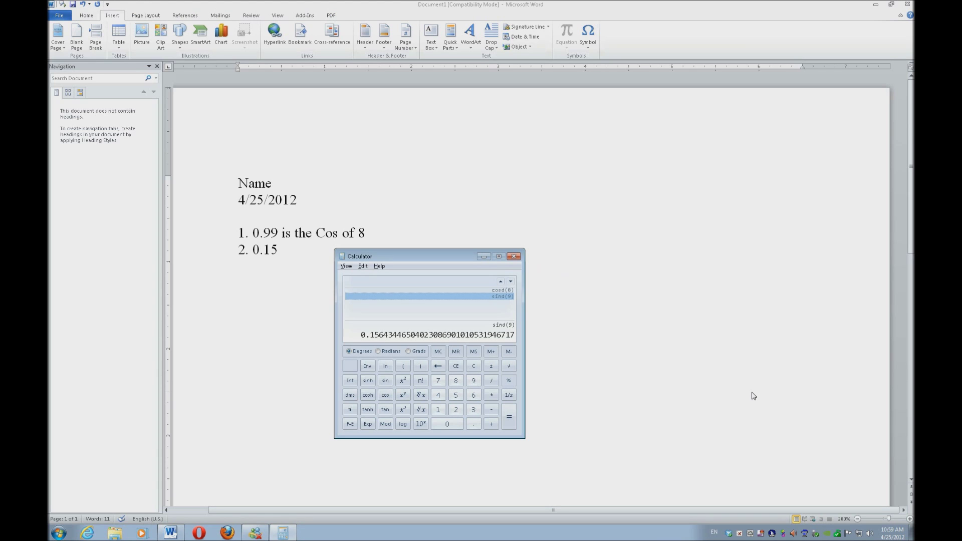
Step: Compute tan 6° (0.10510423526567646251150238013988) and start a new line in Word
key("Escape")
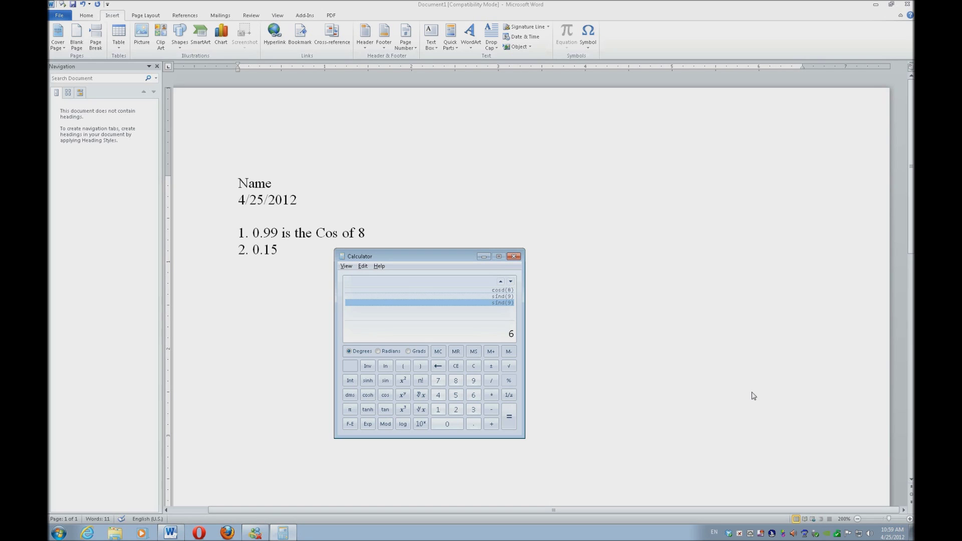
key("t")
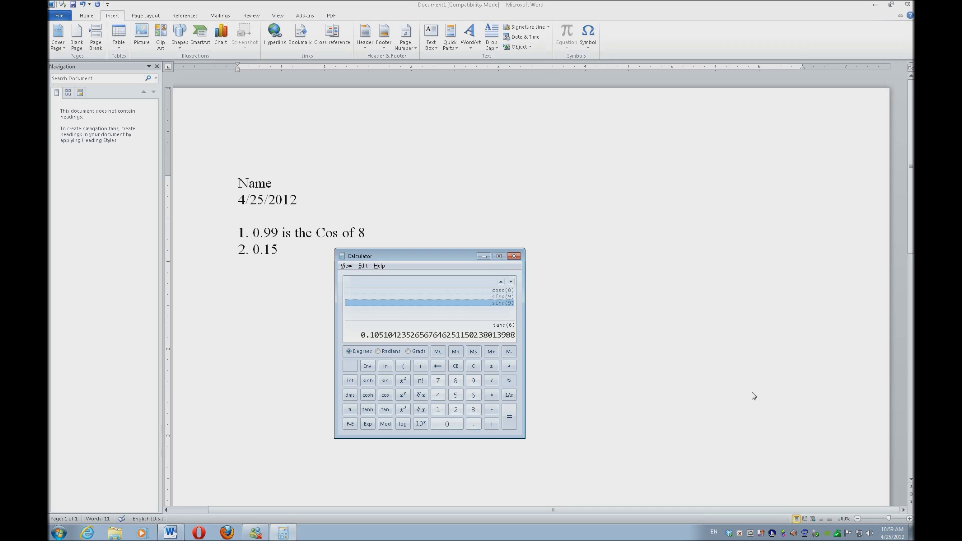
key("alt+Tab")
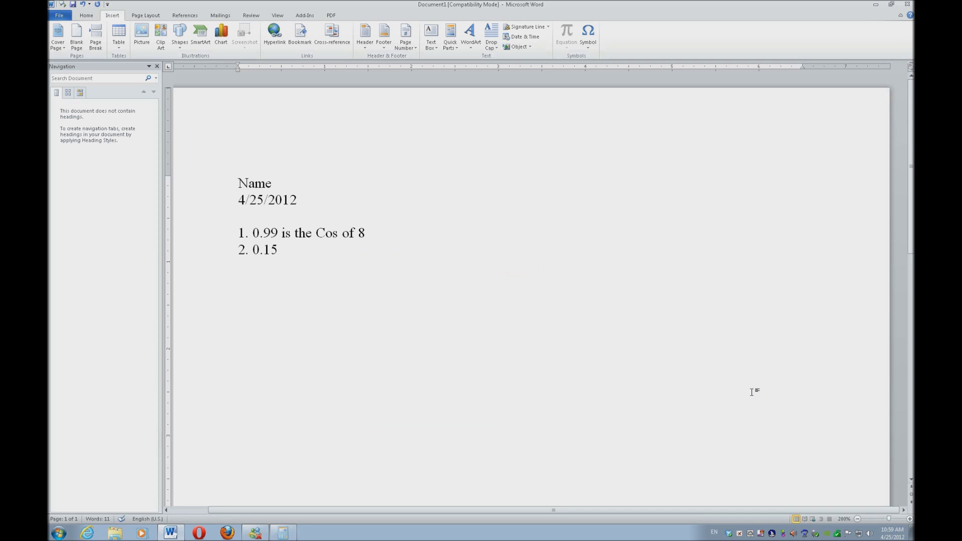
key("Return")
Step: Add item '3.' with the full tangent value 0.10510423526567646251150238013988 pasted in
type("3.")
type("0.10510423526567646251150238013988")
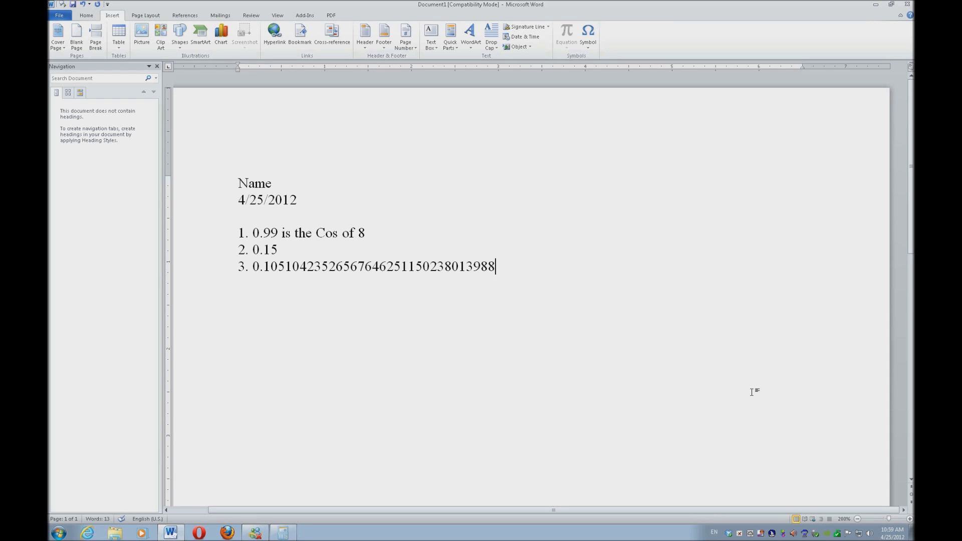
key("alt+Tab")
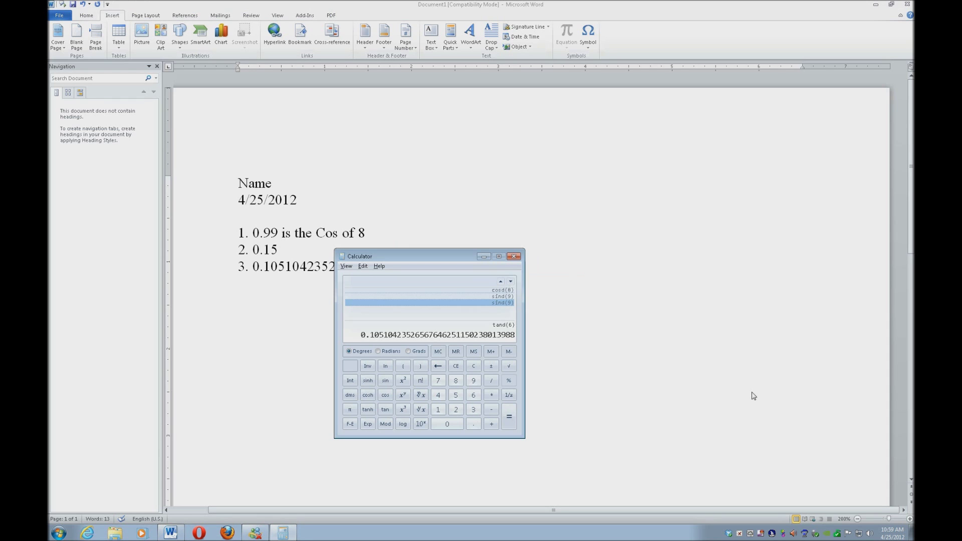